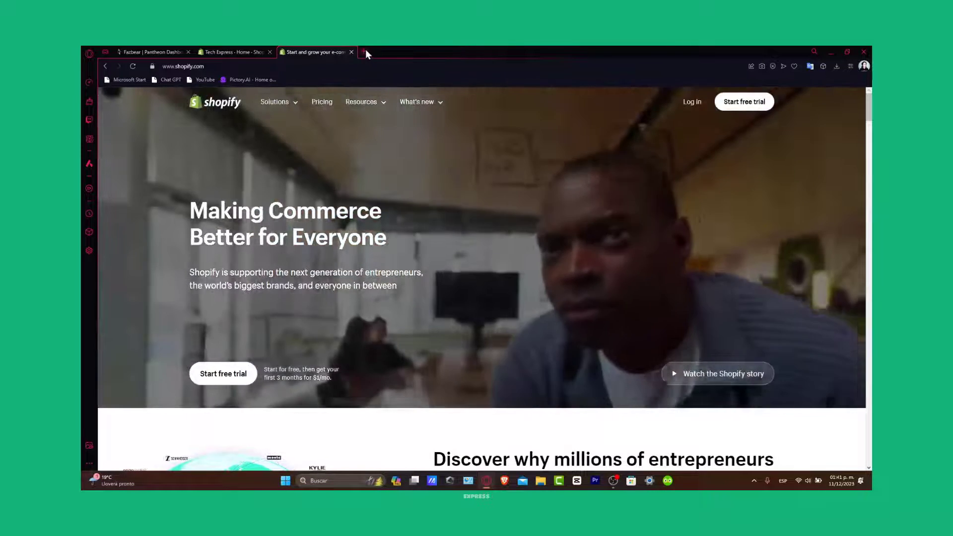
# Open a new browser tab and enter 'stripe' in the address bar.
pyautogui.click(365, 50)
pyautogui.write('stripe')
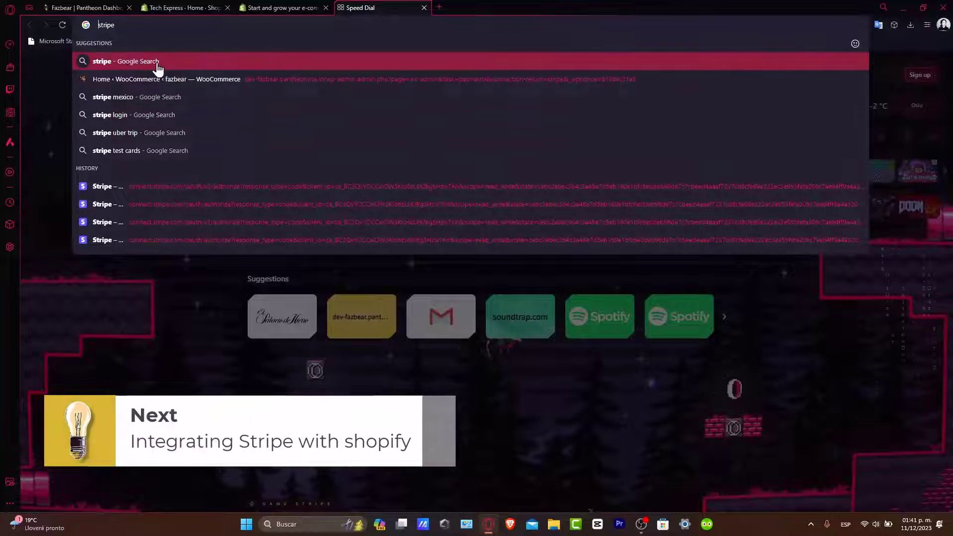
# Search Google for 'stripe' and open the sponsored Stripe Official Site result.
pyautogui.click(157, 63)
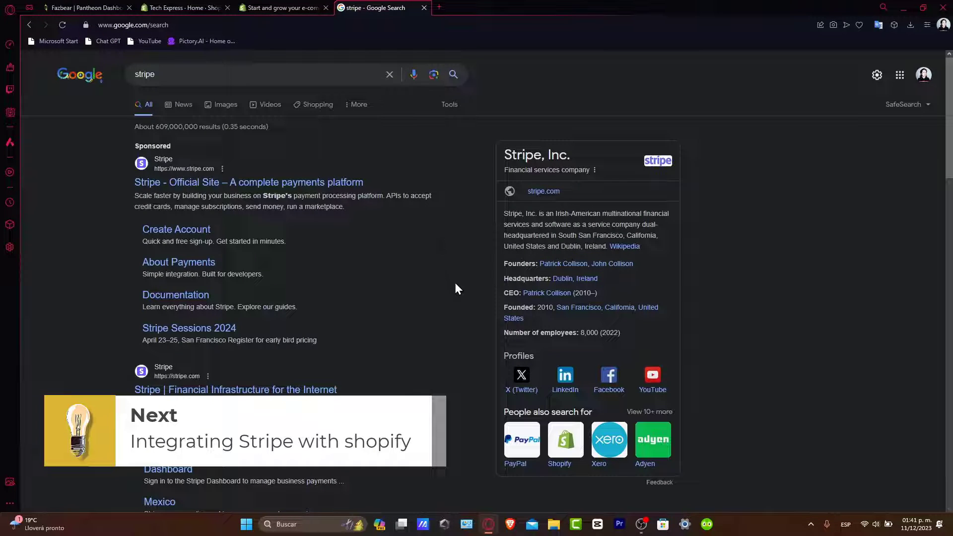
pyautogui.click(182, 185)
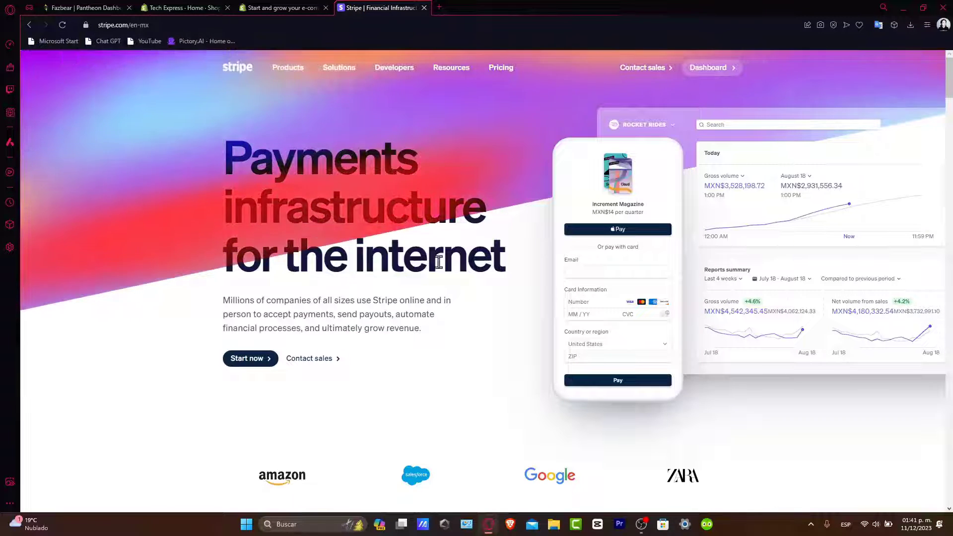
# Sign in to the Stripe Dashboard and look at the Payments section.
pyautogui.click(715, 74)
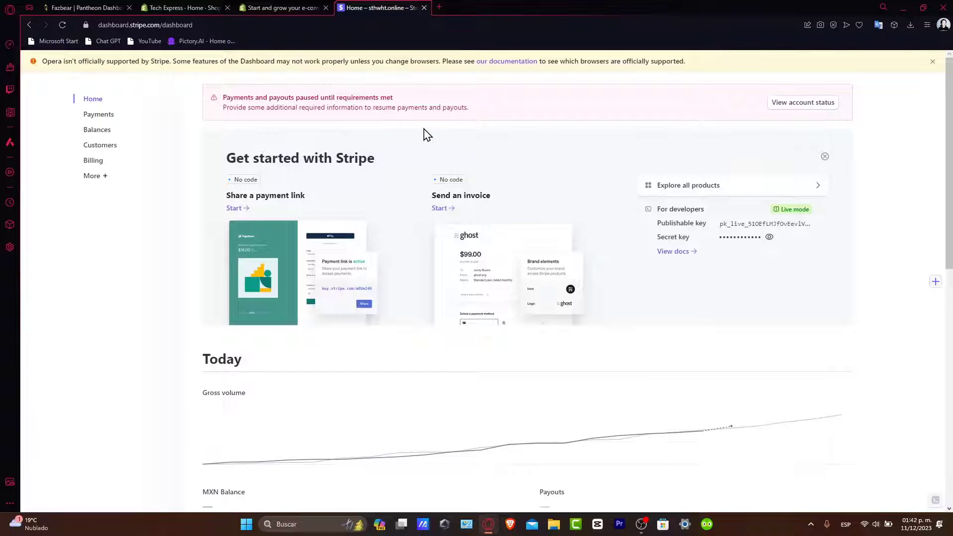
pyautogui.click(93, 121)
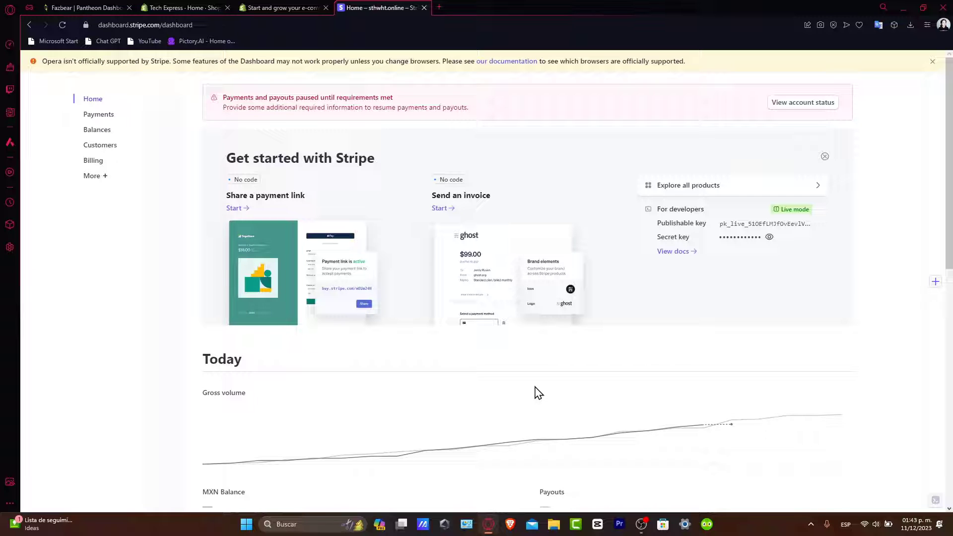
# In the Shopify admin, open Settings > Payments to see Stripe in test mode.
pyautogui.click(266, 8)
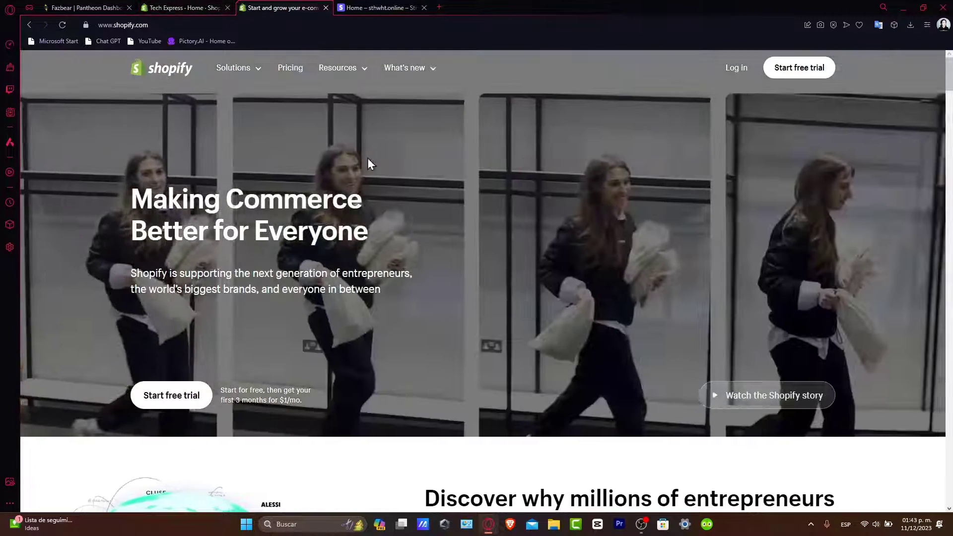
pyautogui.click(155, 7)
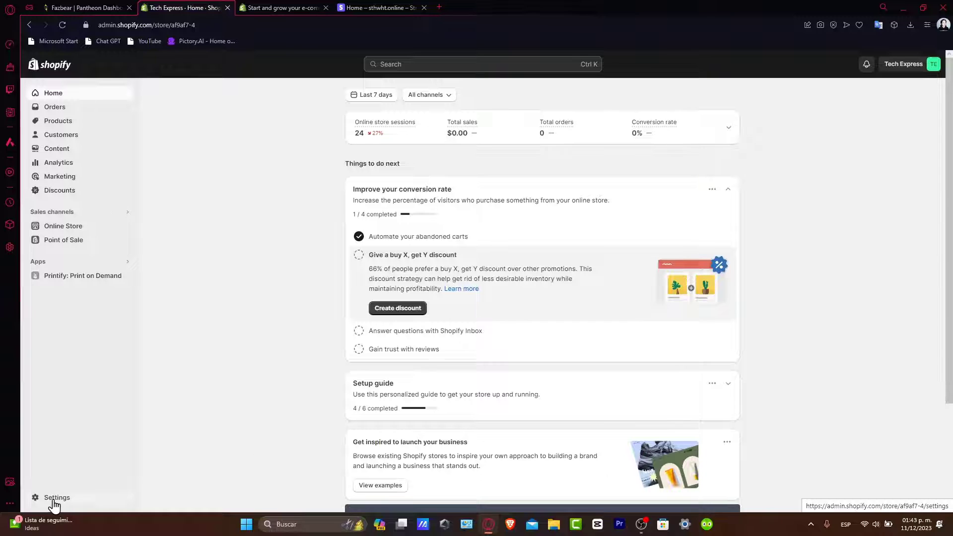
pyautogui.click(37, 500)
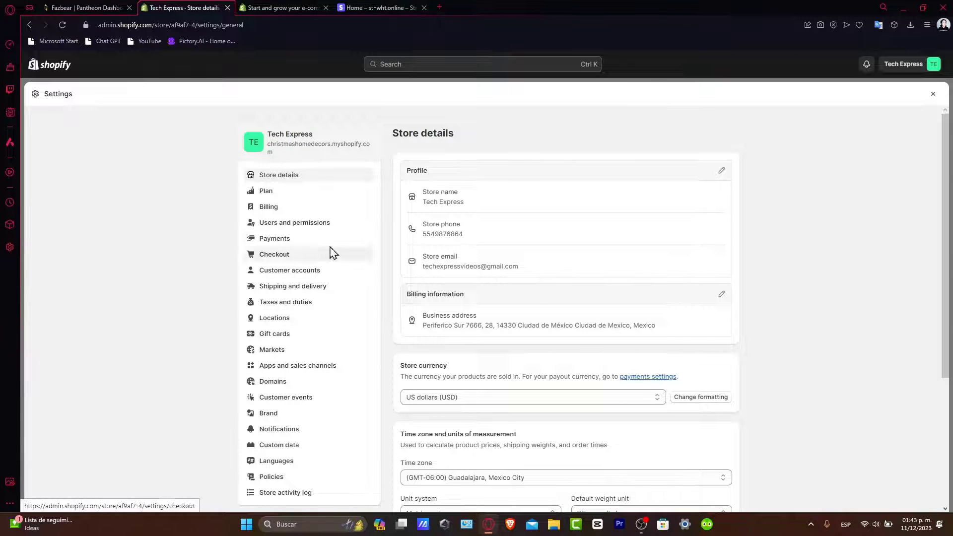
pyautogui.click(330, 245)
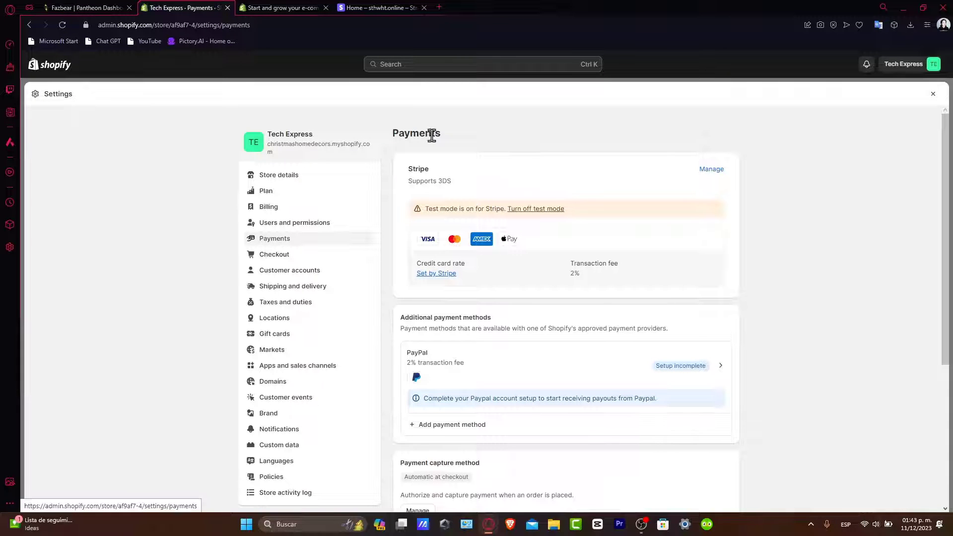
pyautogui.scroll(-5, 565, 282)
pyautogui.scroll(4, 553, 285)
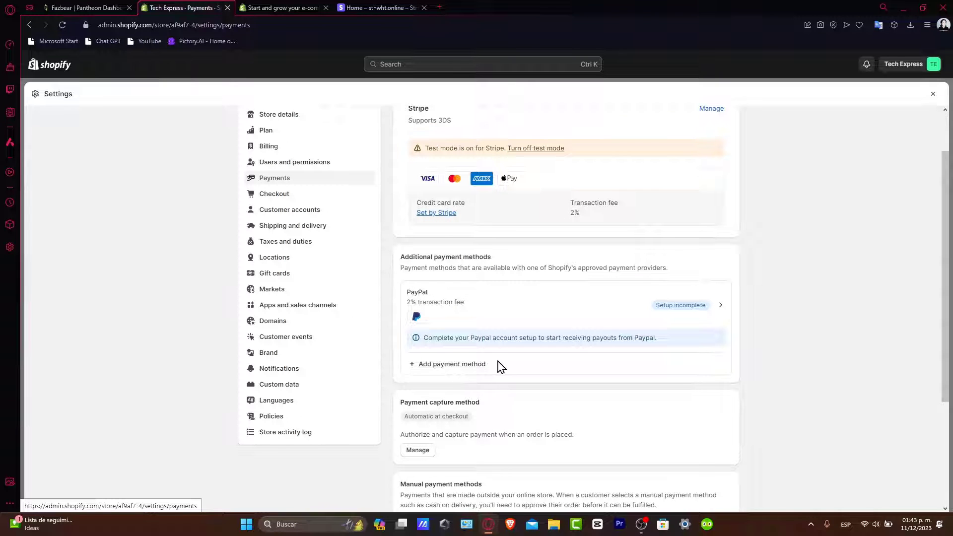
pyautogui.scroll(2, 554, 368)
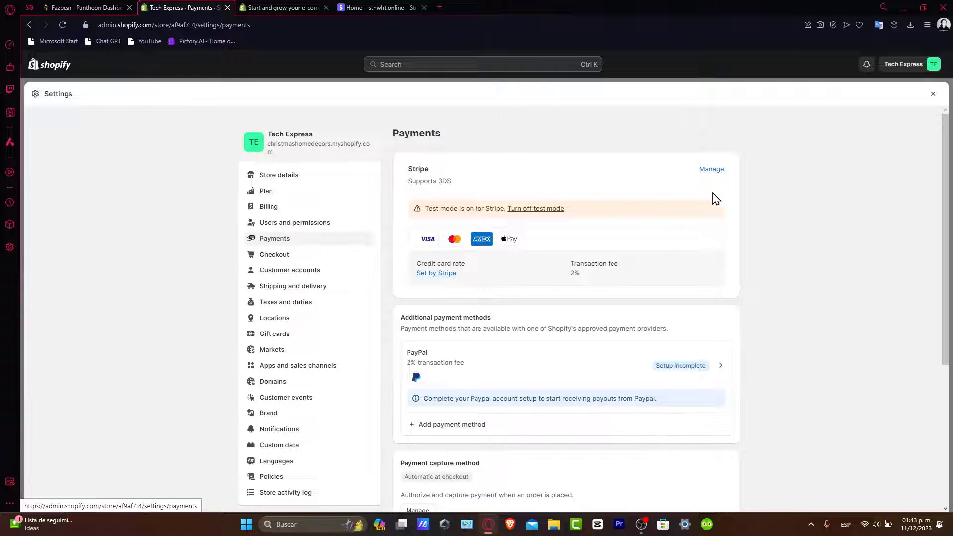
# Open Stripe's provider settings and confirm switching to a different payment provider.
pyautogui.click(718, 170)
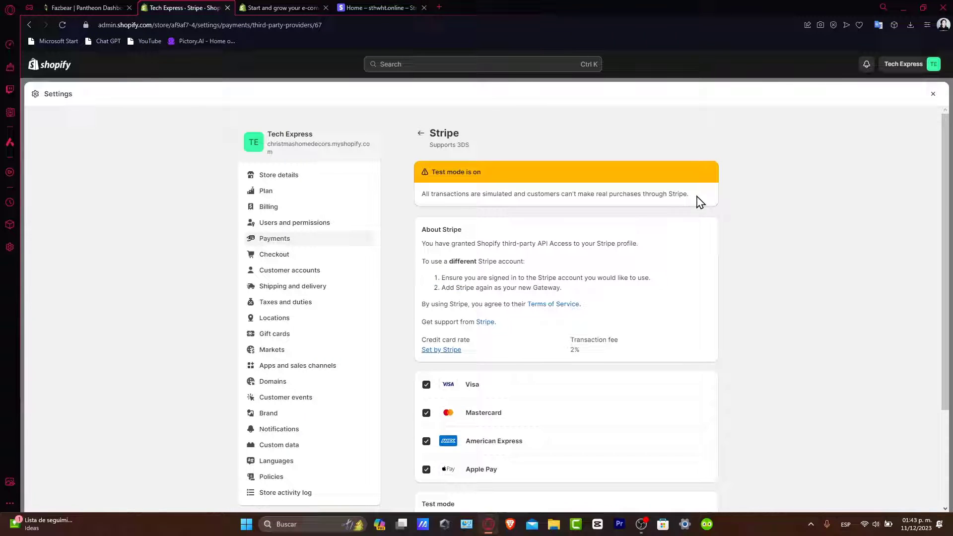
pyautogui.scroll(-3, 692, 213)
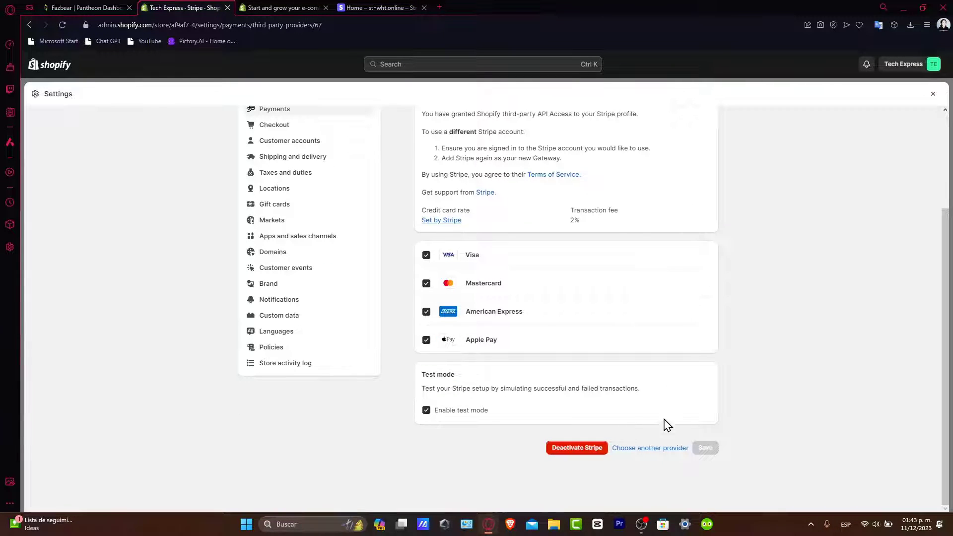
pyautogui.click(660, 450)
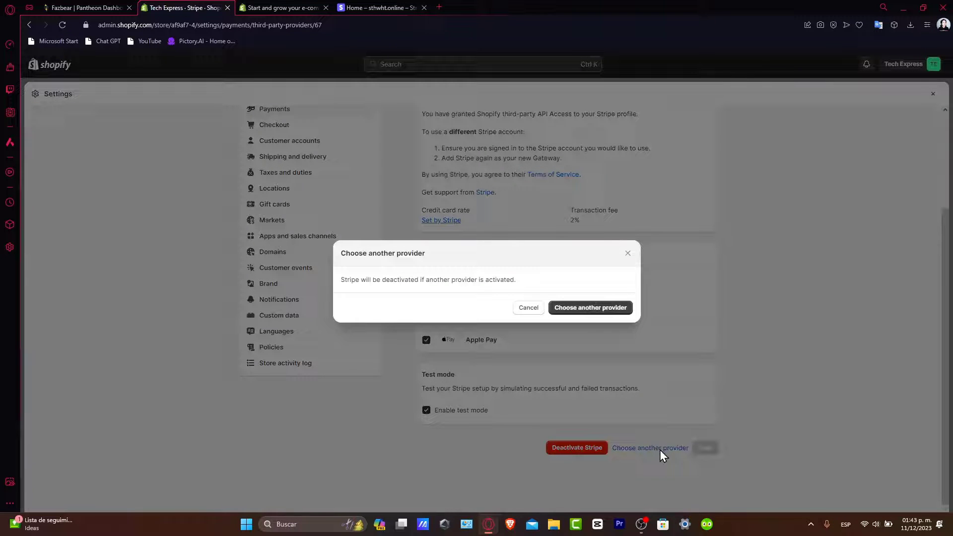
pyautogui.click(592, 308)
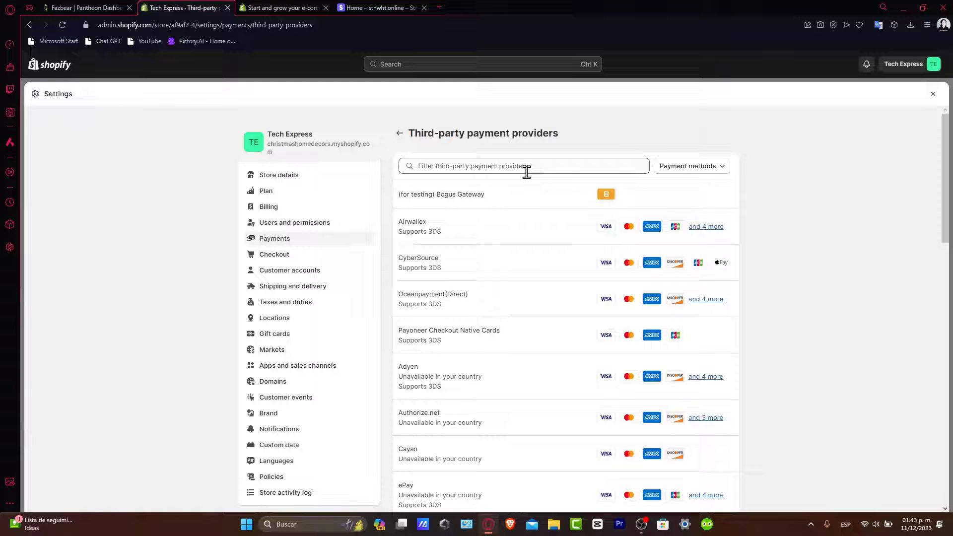
# Search the provider list for 'strip', then go back to Payments settings.
pyautogui.click(591, 166)
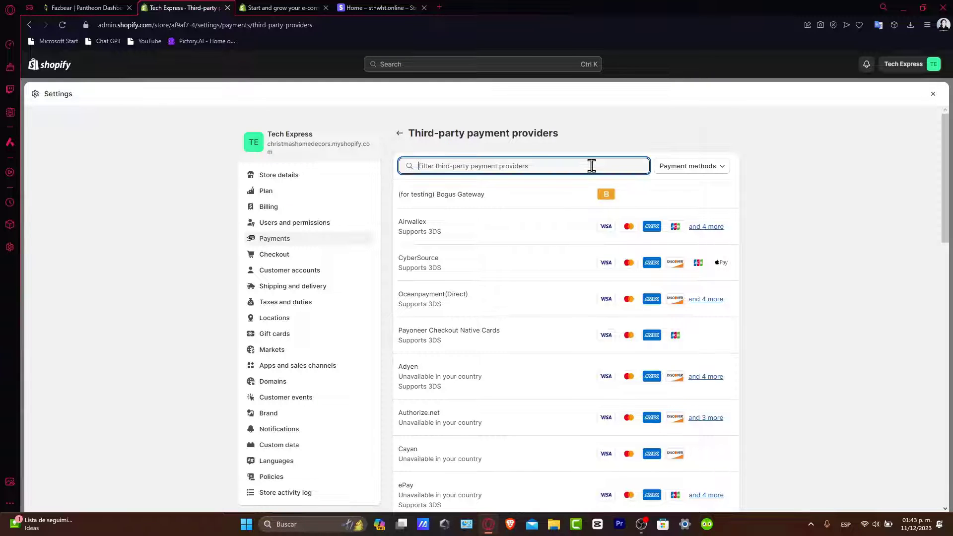
pyautogui.write('strip')
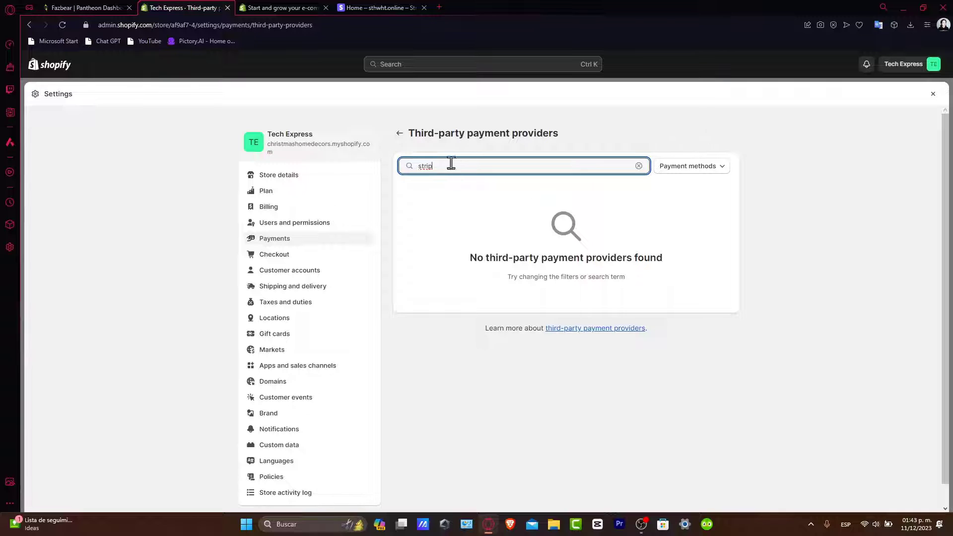
pyautogui.click(404, 132)
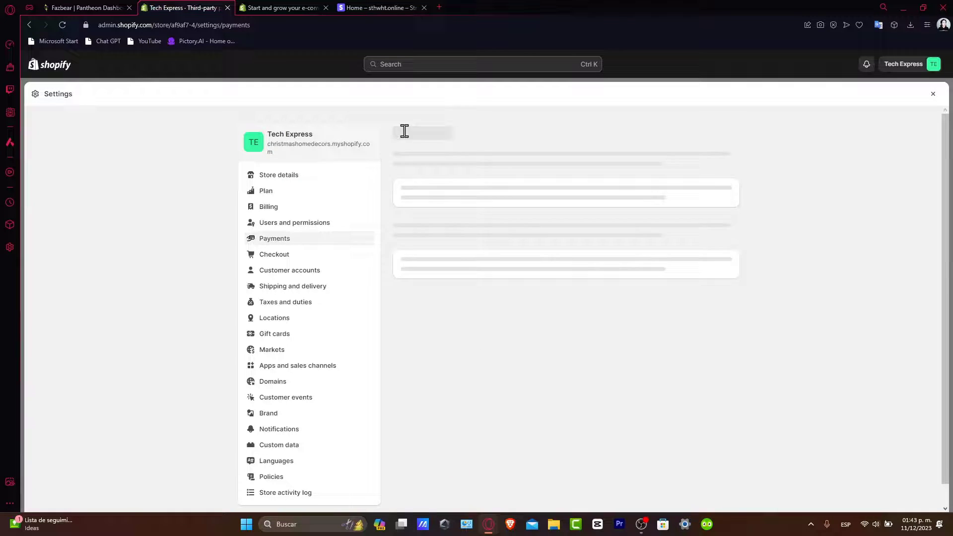
# Deactivate Stripe from its management page and open the third-party payment providers list.
pyautogui.click(714, 172)
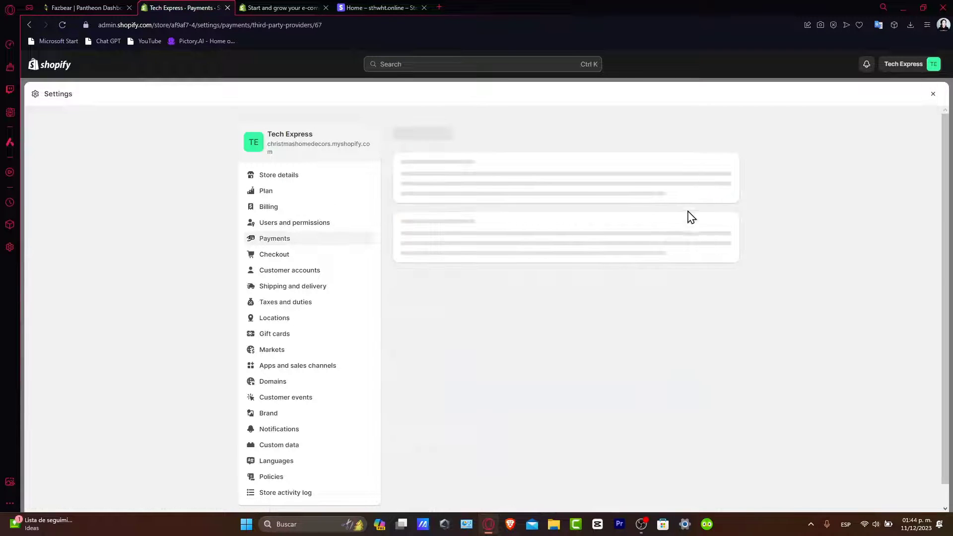
pyautogui.scroll(-4, 589, 447)
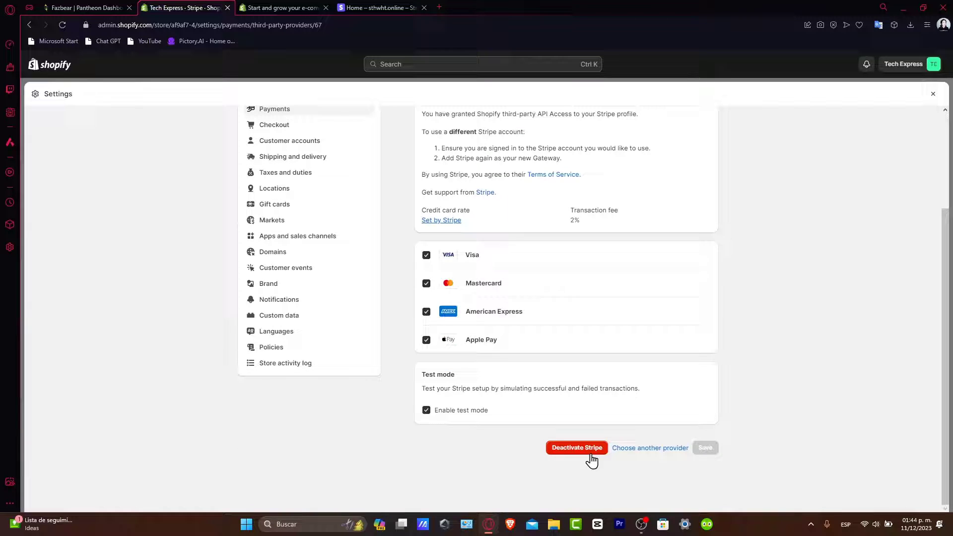
pyautogui.click(586, 450)
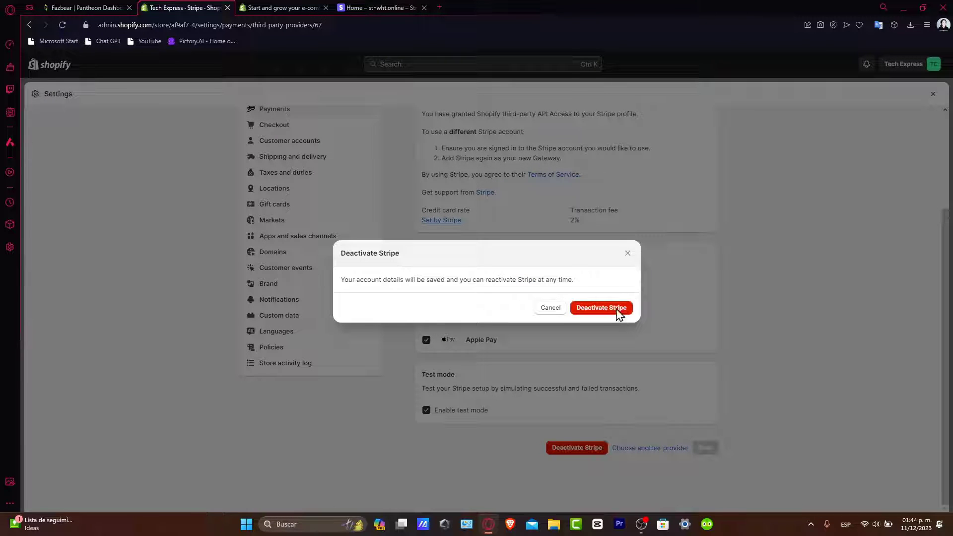
pyautogui.click(619, 311)
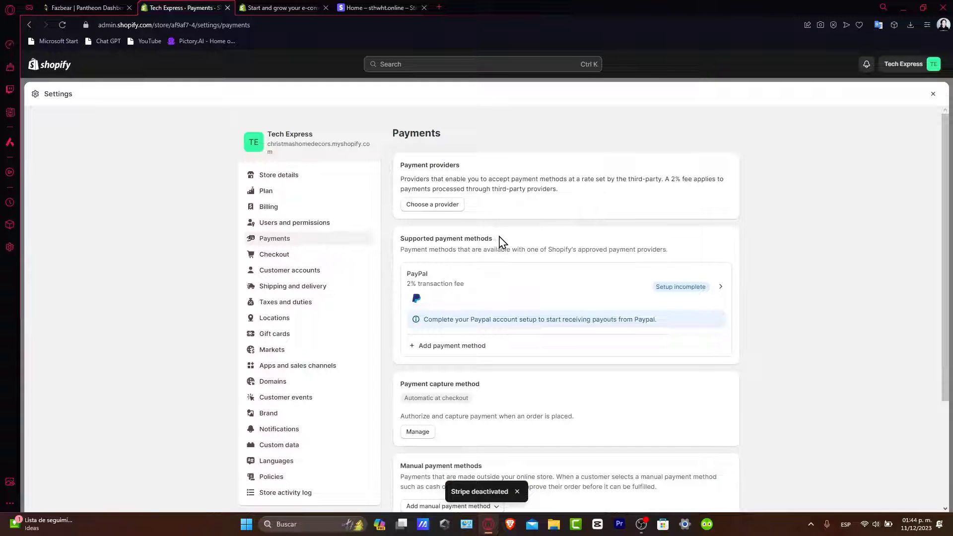
pyautogui.click(449, 210)
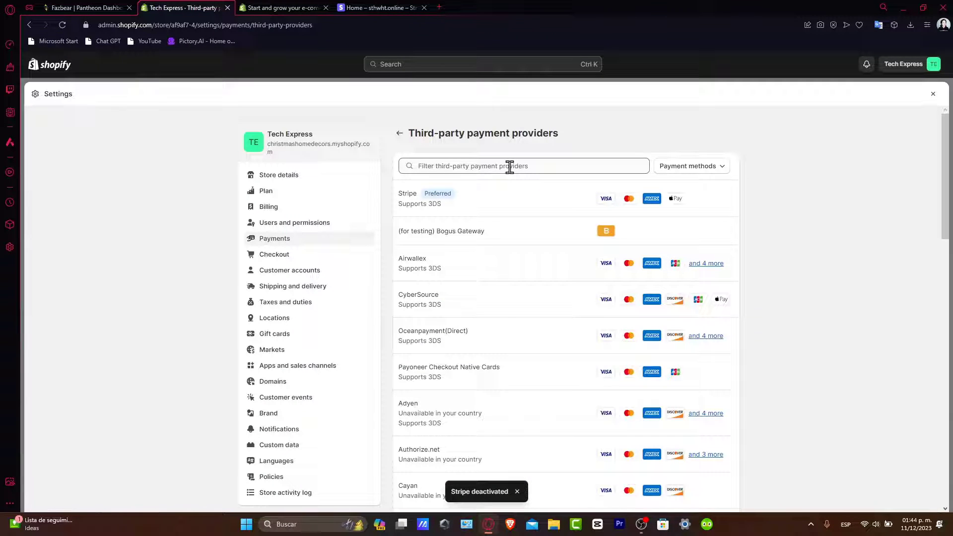
# Pick Stripe as provider, then select the Shopify Stripe account and connect it.
pyautogui.click(490, 199)
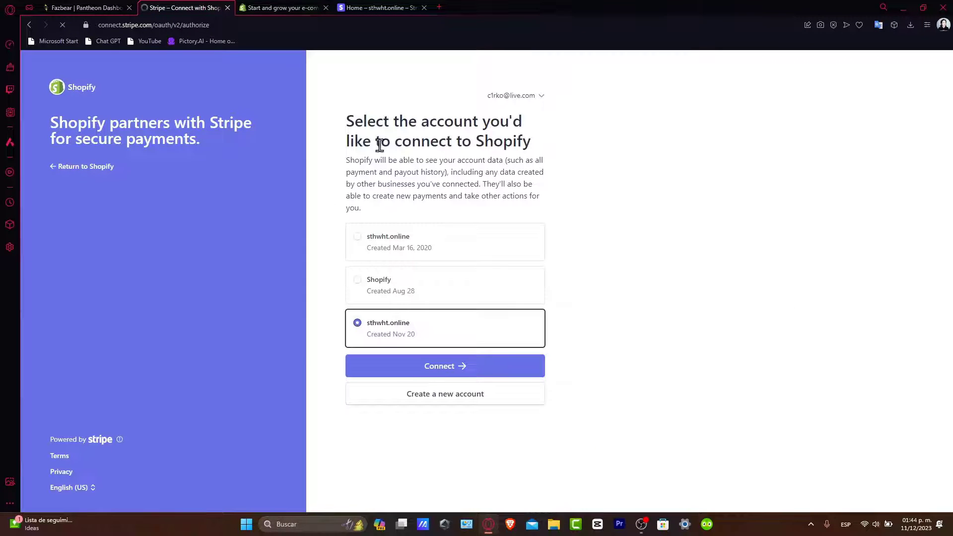
pyautogui.click(377, 7)
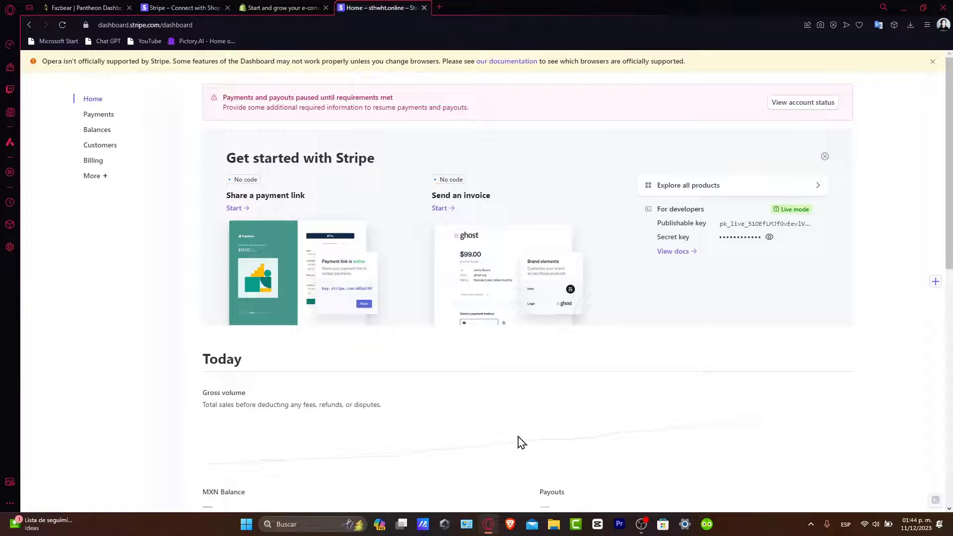
pyautogui.click(215, 7)
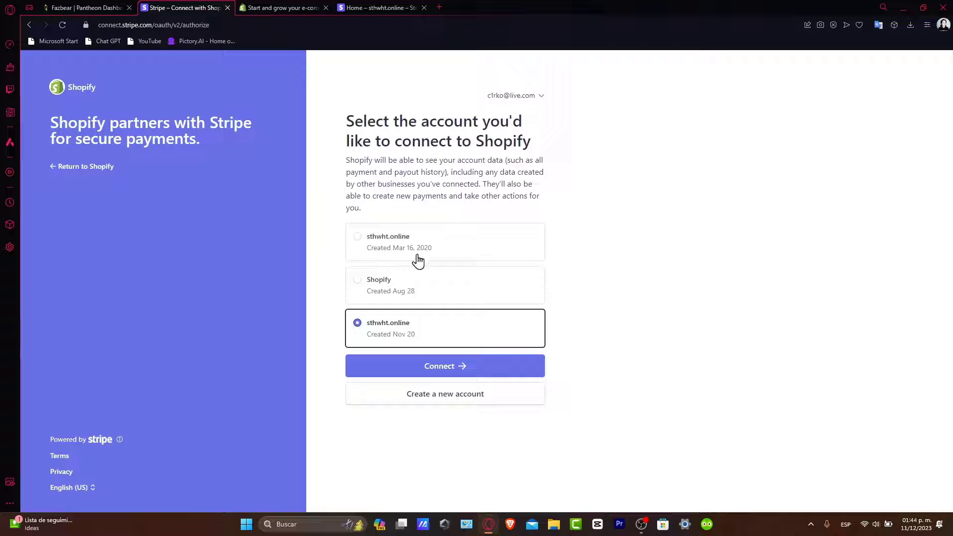
pyautogui.click(427, 285)
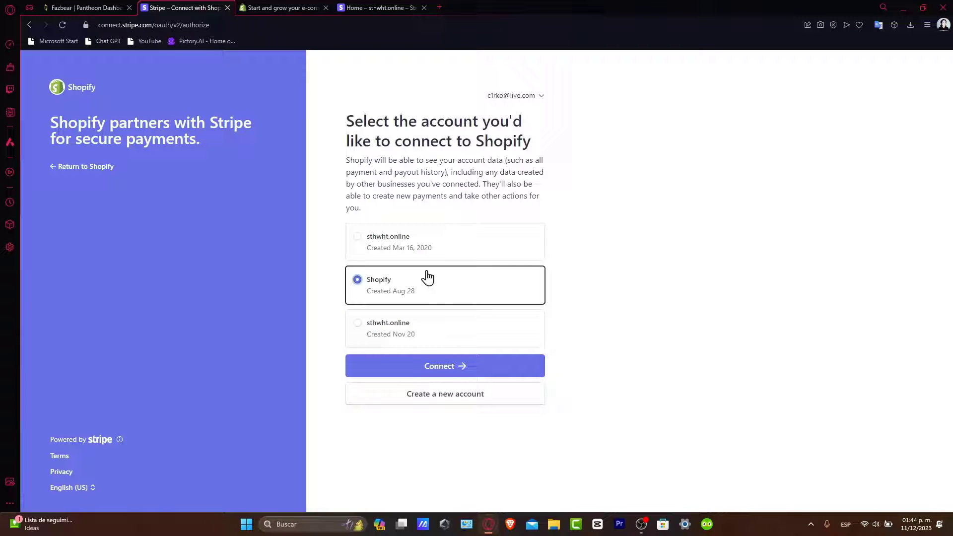
pyautogui.click(477, 370)
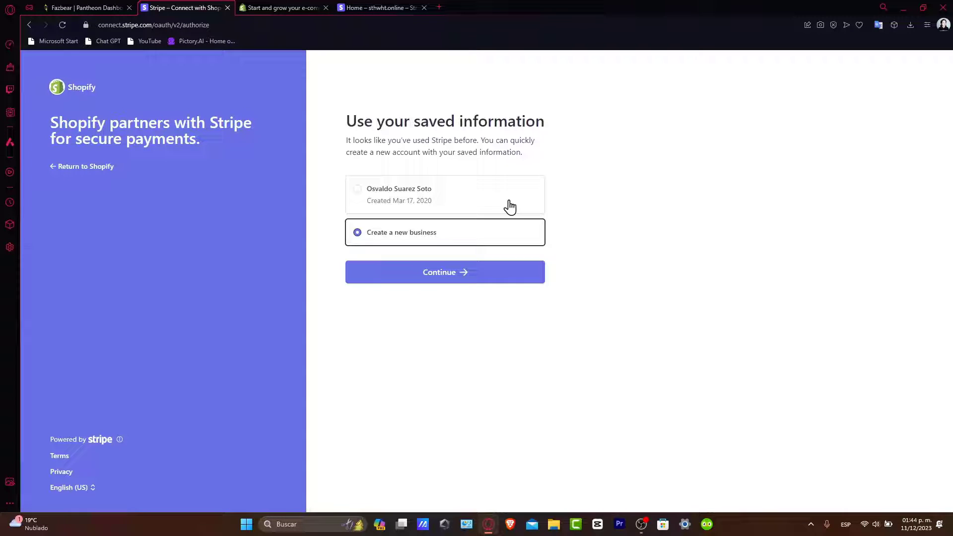
# Continue with the saved business profile and set the Stripe Climate contribution to 1% of revenue.
pyautogui.click(411, 208)
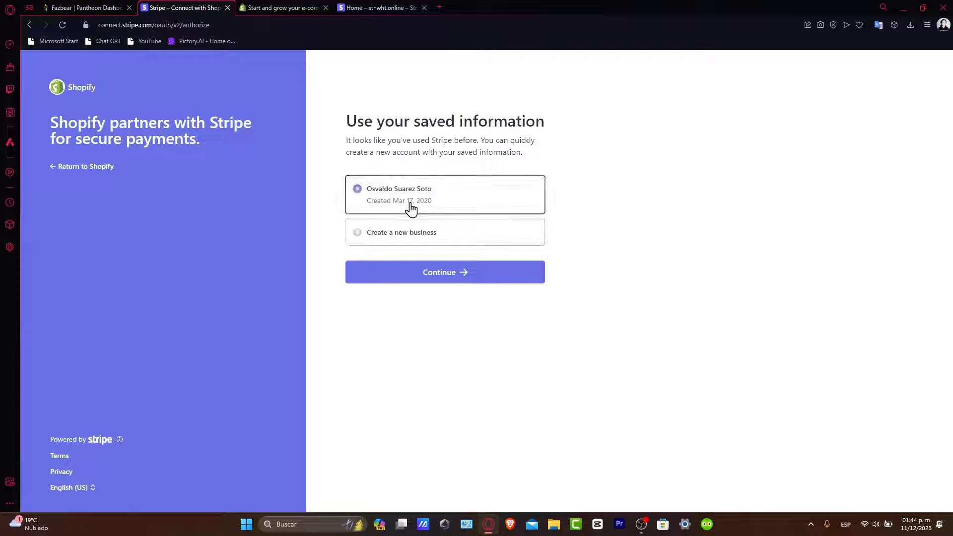
pyautogui.click(483, 281)
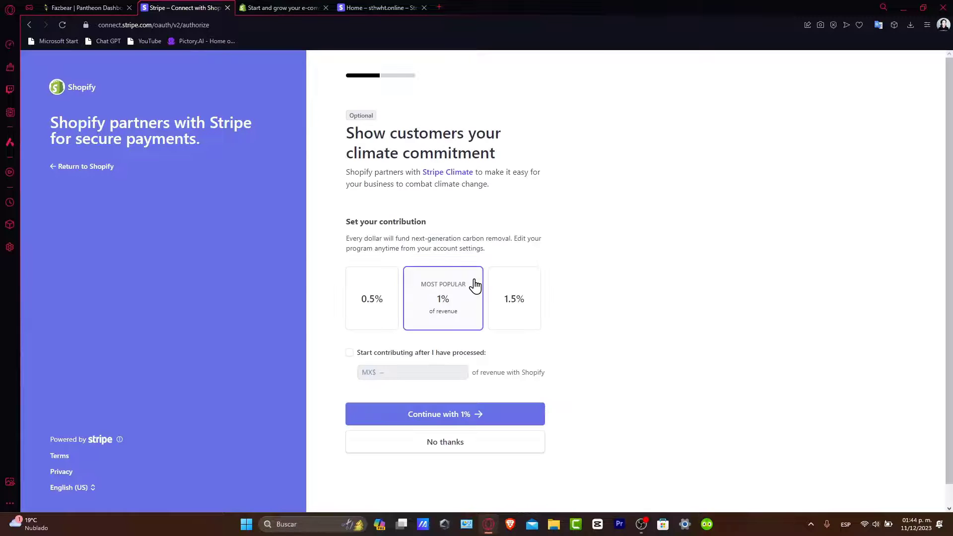
pyautogui.moveTo(407, 136); pyautogui.dragTo(516, 158)
pyautogui.click(563, 160)
pyautogui.moveTo(349, 225); pyautogui.dragTo(528, 251)
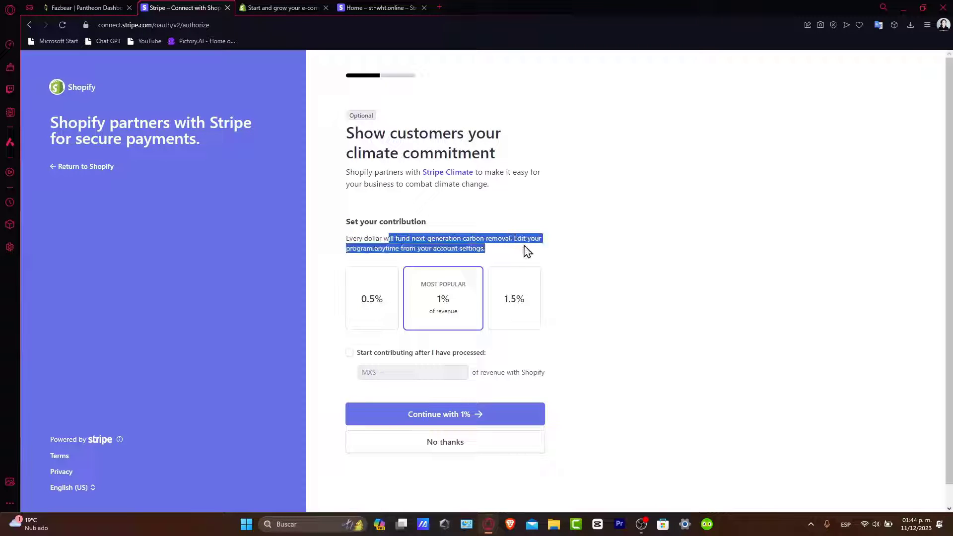
pyautogui.click(529, 253)
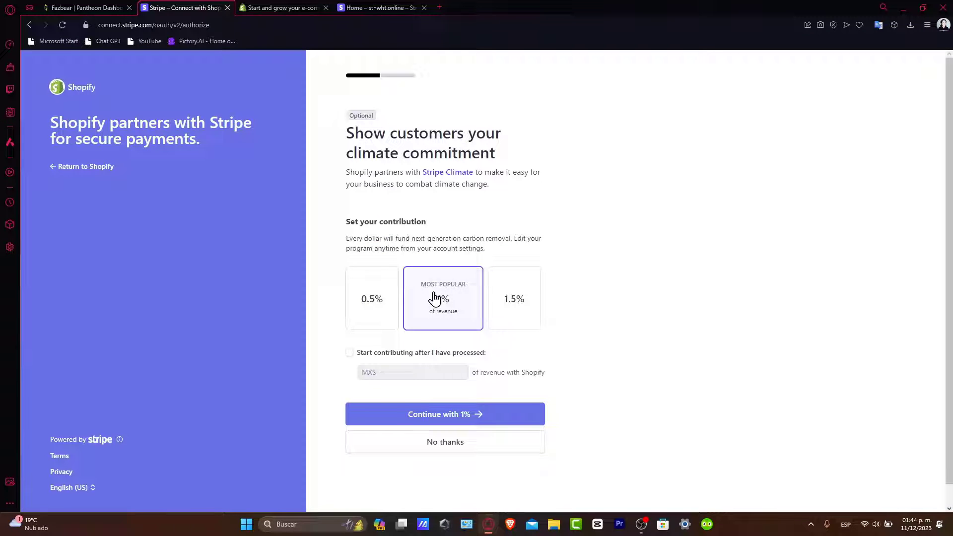
pyautogui.click(378, 294)
pyautogui.click(468, 313)
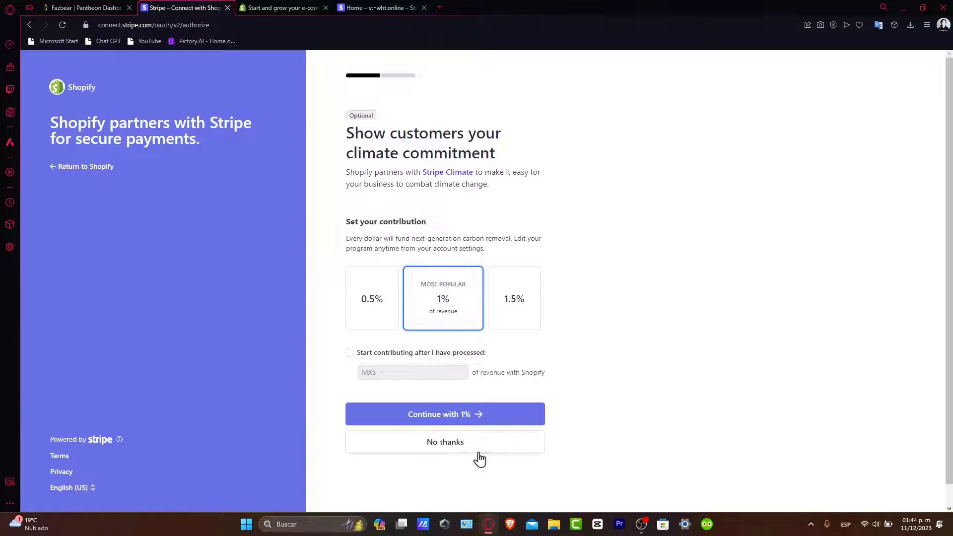
# Confirm the 1% climate contribution, continue, and scroll the 'Review and finish up' page.
pyautogui.click(393, 305)
pyautogui.click(457, 325)
pyautogui.click(464, 417)
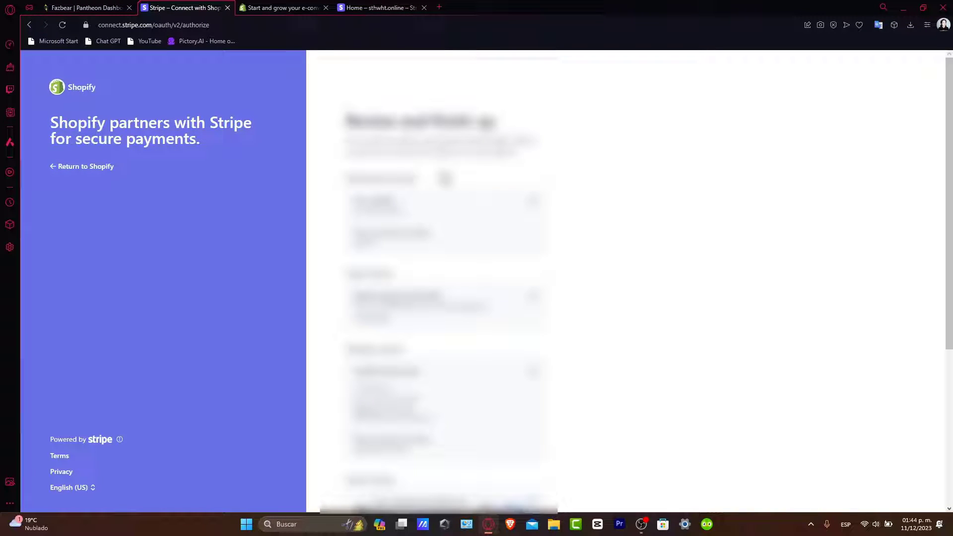
pyautogui.scroll(-5, 518, 257)
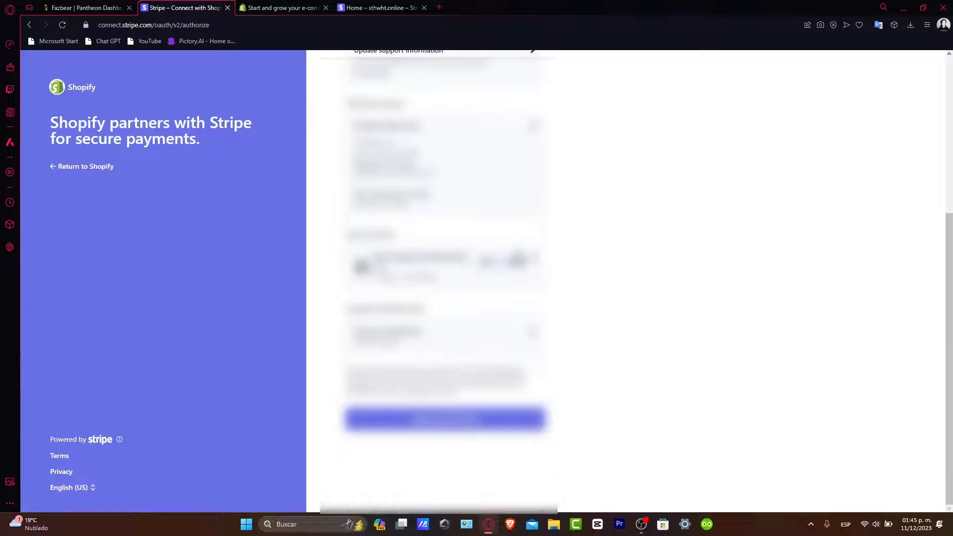